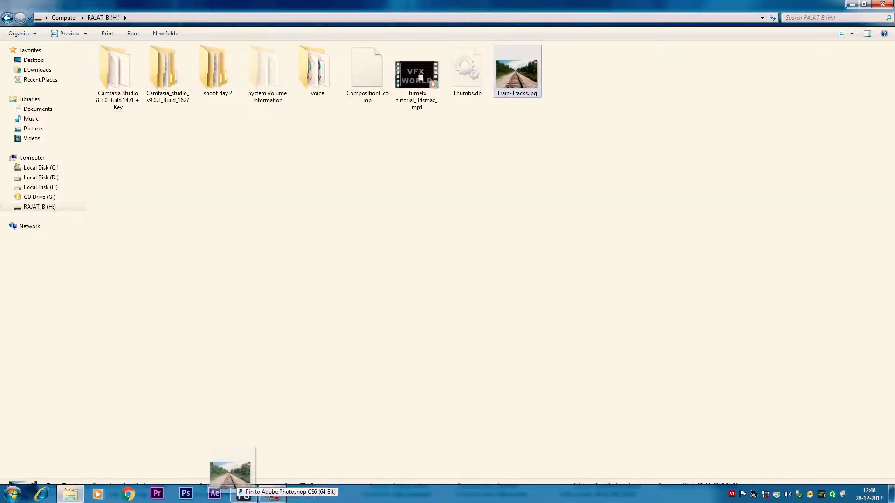
- Bring Train-Tracks.jpg into the Flow and feed it into a new Camera3D shown in the 3D viewer
left_click_drag(515, 410, 184, 356)
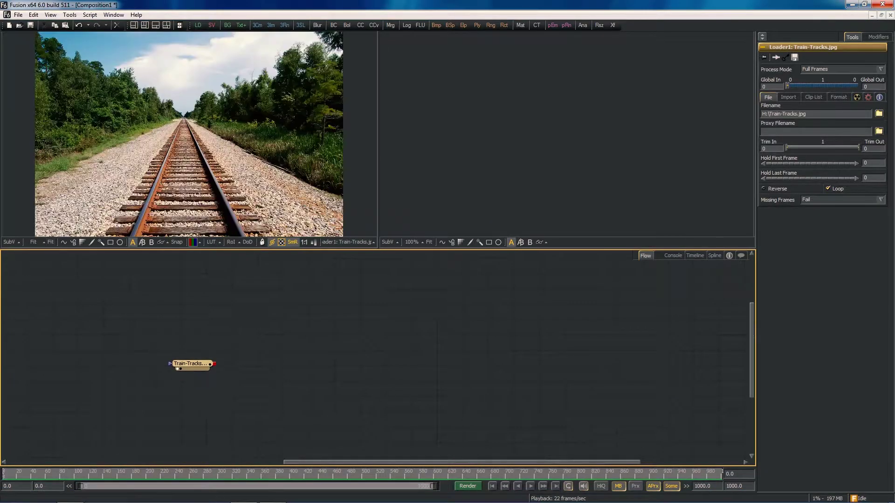
key("ctrl+space")
key("Return")
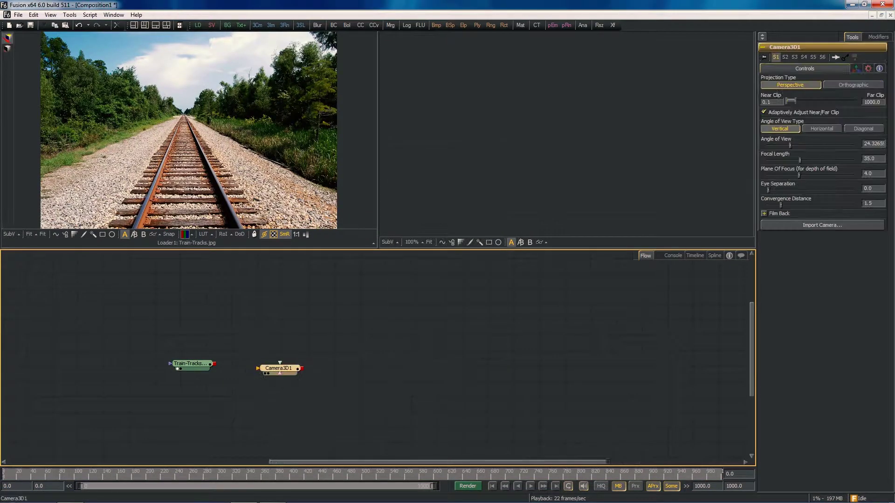
key("2")
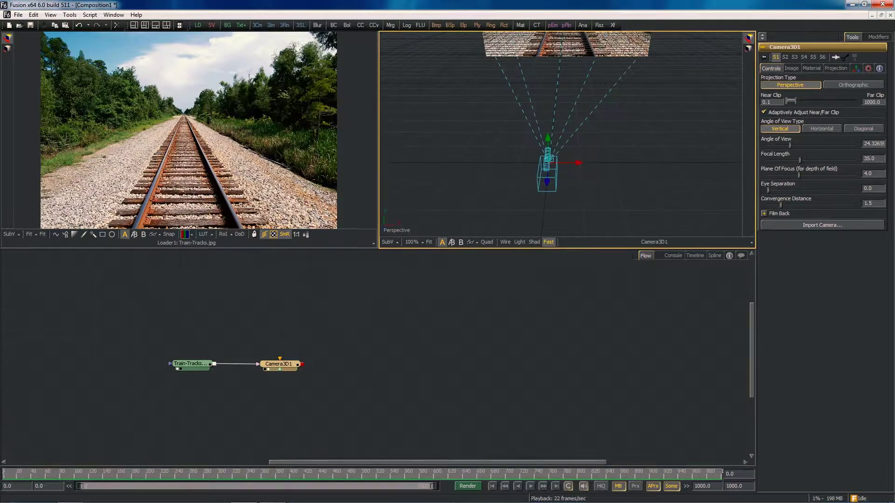
key("1")
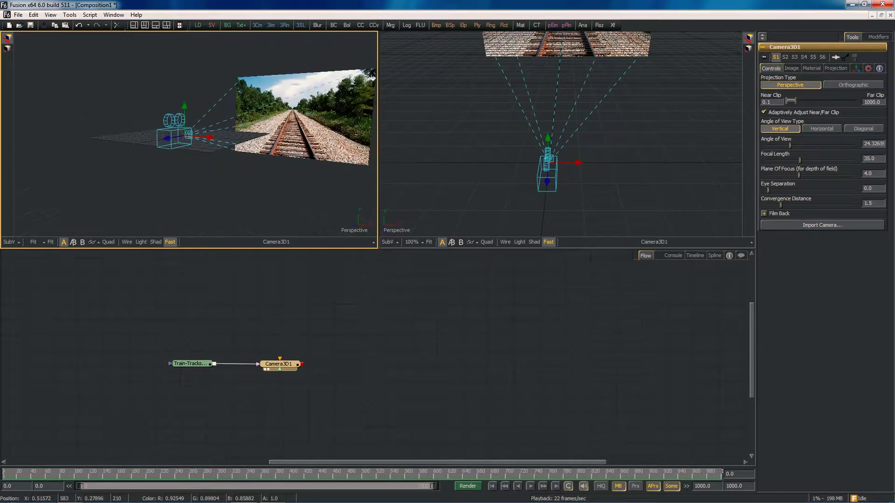
key("F4")
left_click_drag(378, 248, 378, 282)
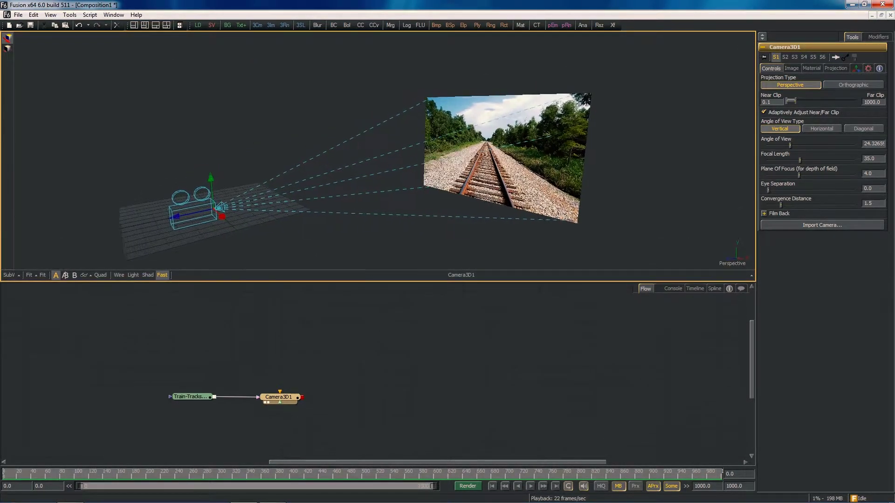
- Add a Shape3D plane merged via Merge3D and rename the plane to red
key("ctrl+space")
type("sha")
key("Return")
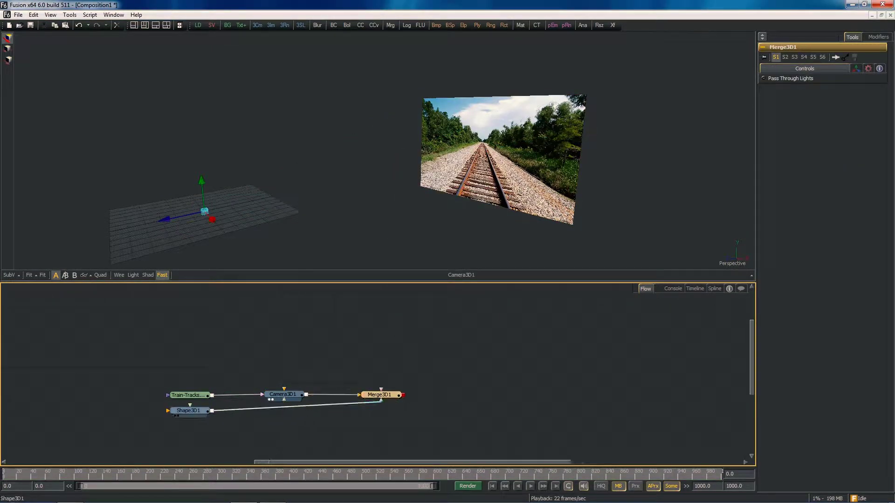
left_click_drag(189, 395, 210, 389)
left_click(283, 394)
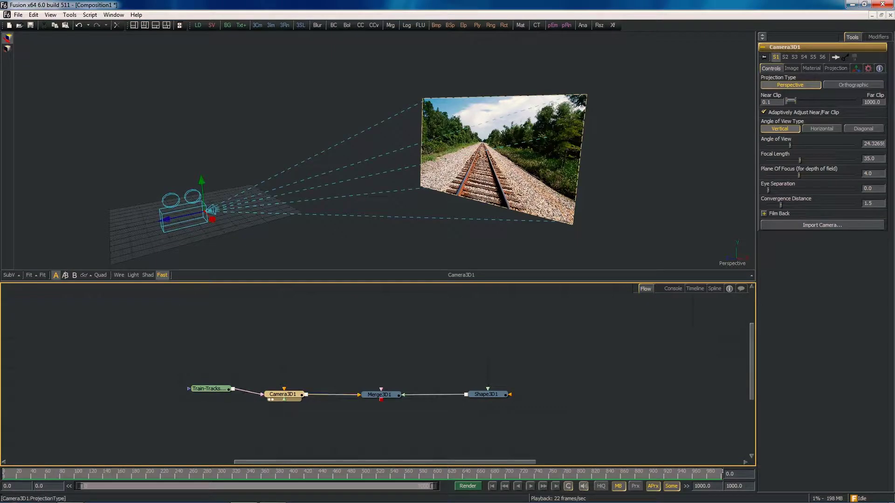
right_click(471, 395)
left_click(513, 331)
type("ref")
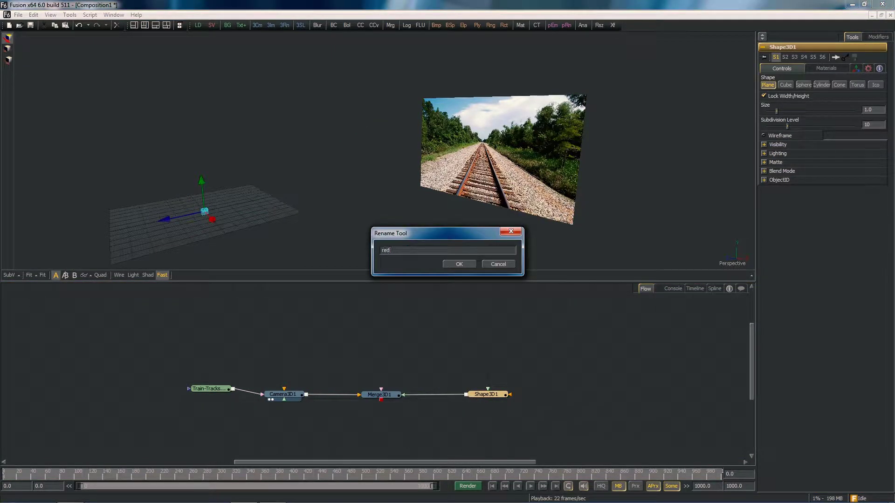
key("Return")
left_click(580, 472)
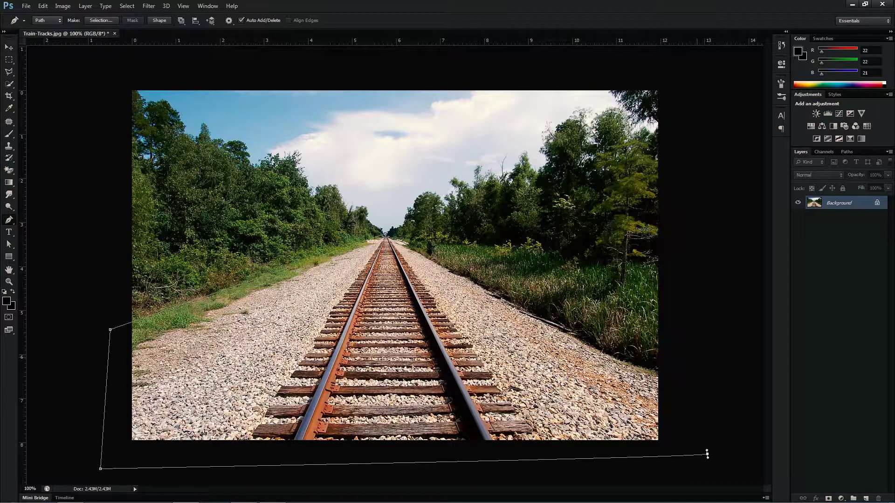
- Fill the ground selection with red on a new layer at 57% opacity
key("ctrl+shift+alt+n")
key("ctrl+Return")
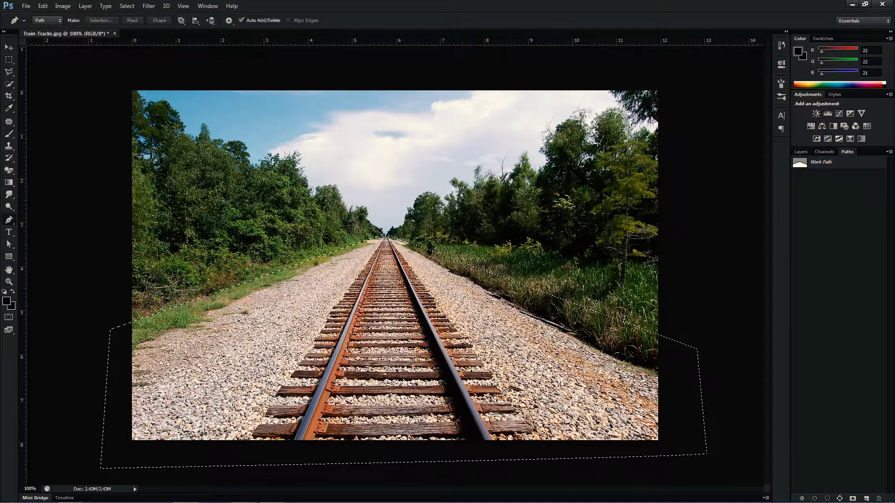
left_click(798, 51)
left_click(799, 172)
key("alt+BackSpace")
key("ctrl+d")
key("5")
key("7")
key("Return")
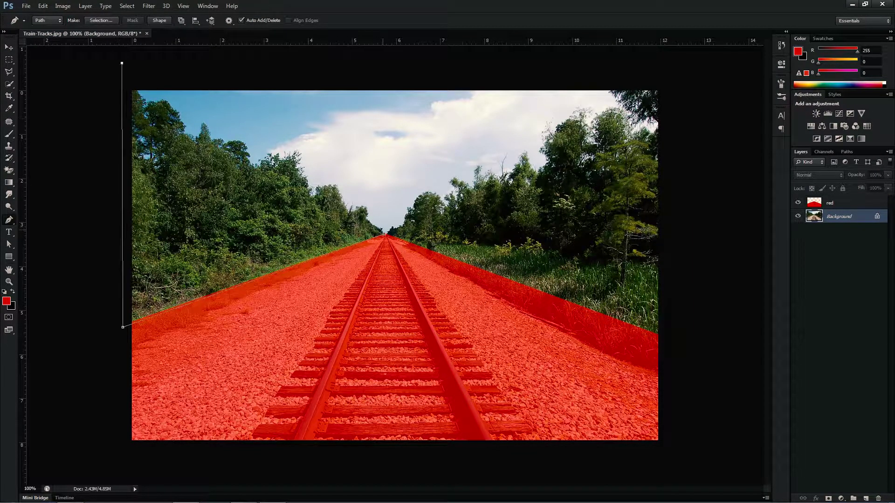
- Fill the left-trees selection with navy (11, 63, 117) on a new layer at 65% opacity
left_click(889, 152)
left_click(801, 173)
key("Return")
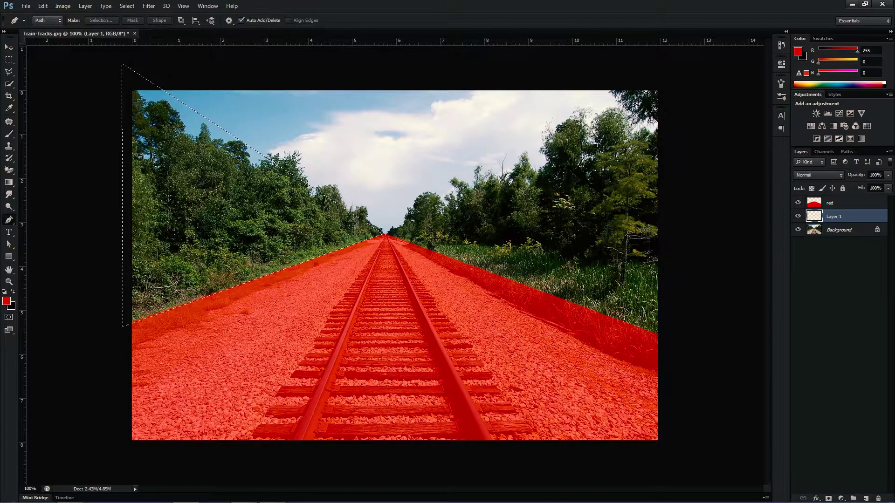
key("ctrl+Return")
left_click(798, 51)
type("11\t63\t117")
key("Return")
key("alt+BackSpace")
key("p")
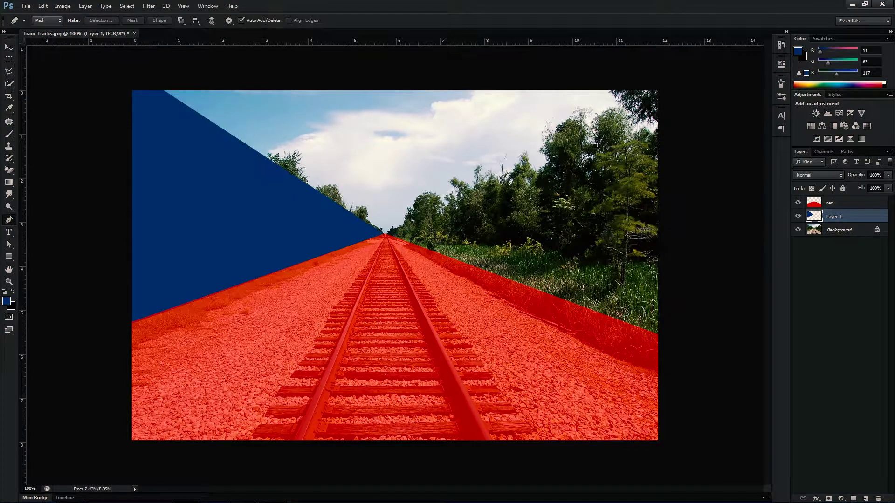
type("55")
key("Return")
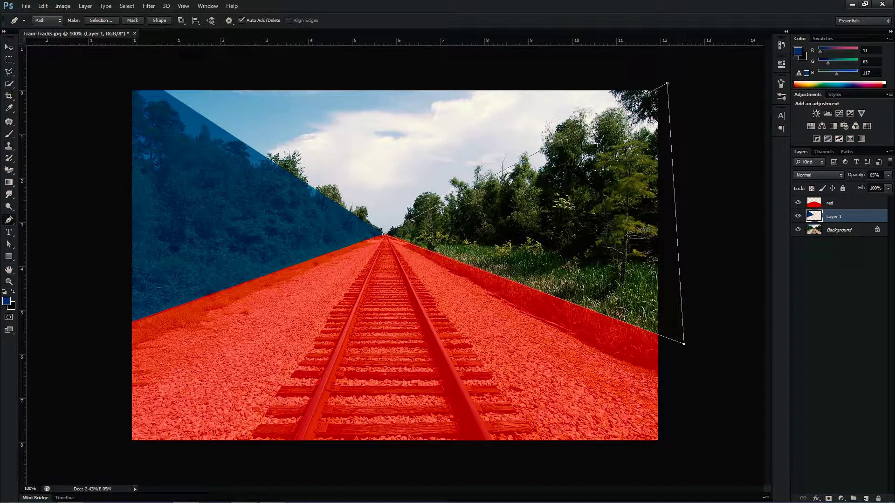
- Fill the right-trees path selection with green on a new layer at 60% opacity
left_click(798, 51)
key("Return")
left_click(847, 151)
left_click(889, 152)
left_click(804, 185)
key("Return")
left_click(801, 152)
key("alt+BackSpace")
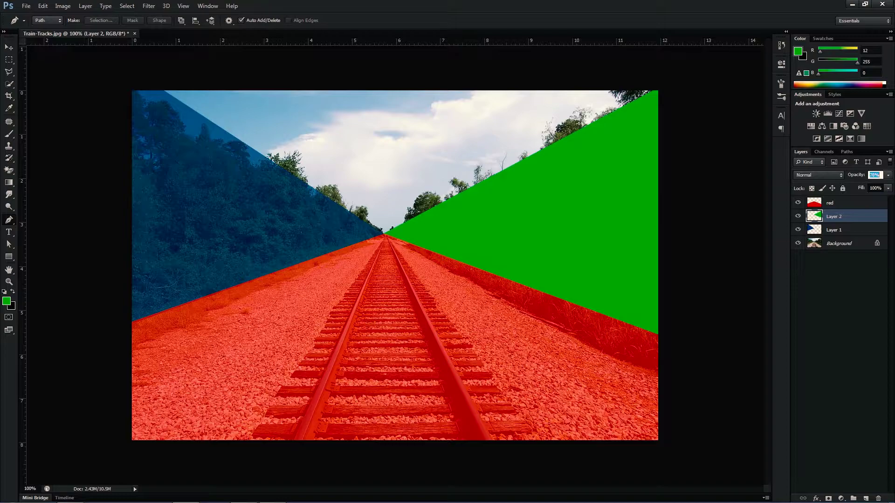
type("60")
key("Return")
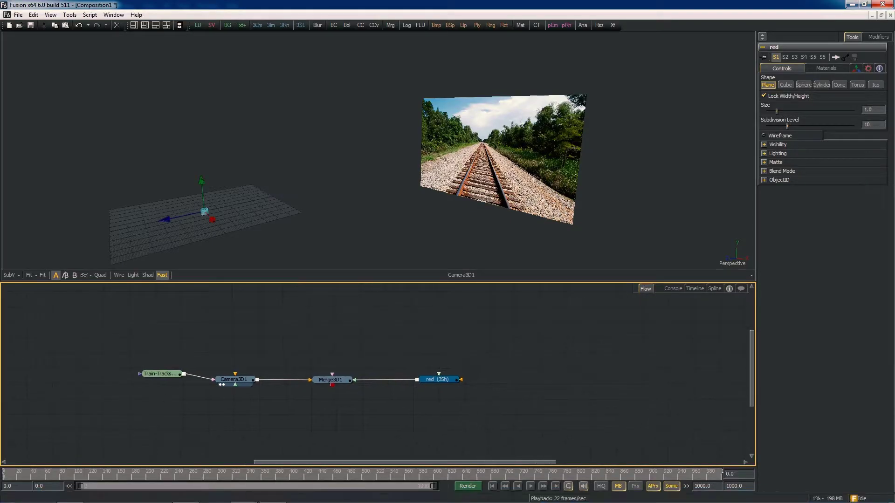
- Give the red plane scale 150 and X rotation 90 so it lies flat as ground
left_click(856, 68)
type("150")
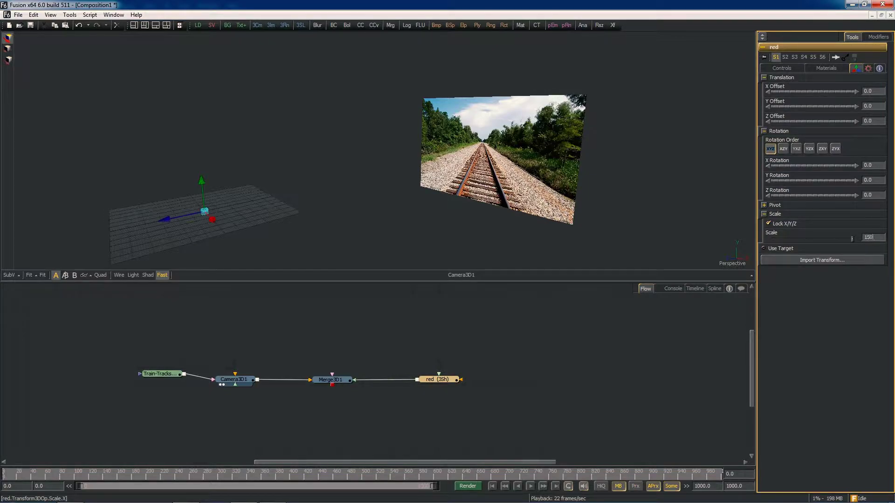
key("1")
left_click(867, 165)
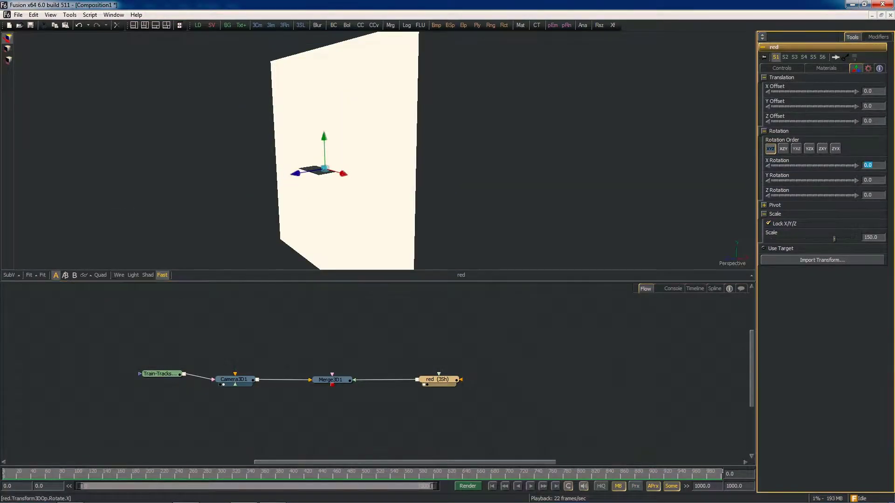
type("90")
key("Tab")
- Enable Camera Projection on Camera3D1 and turn on viewer lighting to see the projected ground
left_click(330, 380)
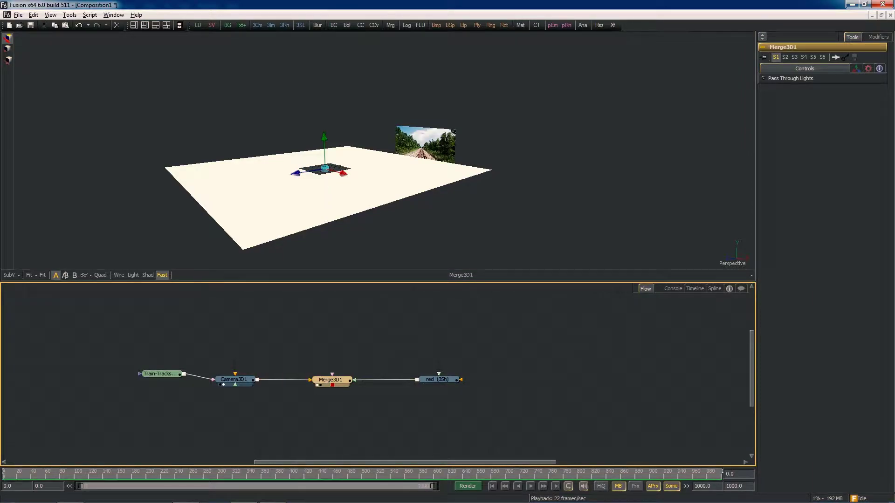
scroll(326, 187, "up", 3)
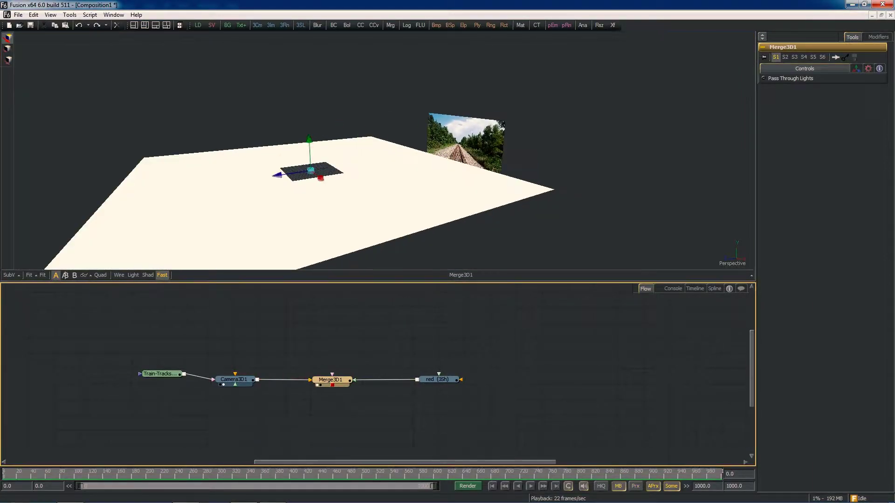
left_click(437, 379)
left_click(234, 379)
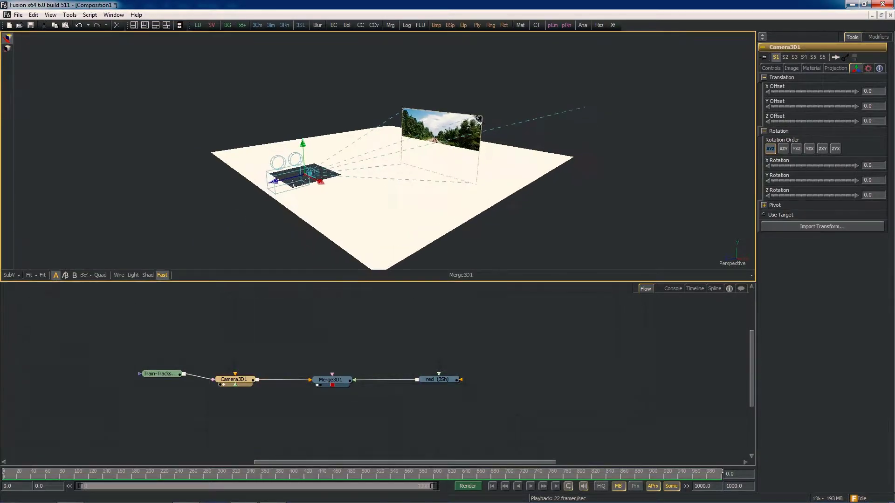
scroll(378, 187, "up", 2)
left_click(836, 68)
left_click(764, 78)
left_click(133, 275)
mouse_move(372, 163)
left_mouse_down()
mouse_move(326, 163)
mouse_move(354, 159)
left_mouse_up()
left_click_drag(437, 380, 461, 379)
key("ctrl+space")
key("Return")
- Rename the new plane blue, set scale 150, Y rotation 90, and push it to Z -36.348
right_click(450, 403)
left_click(466, 219)
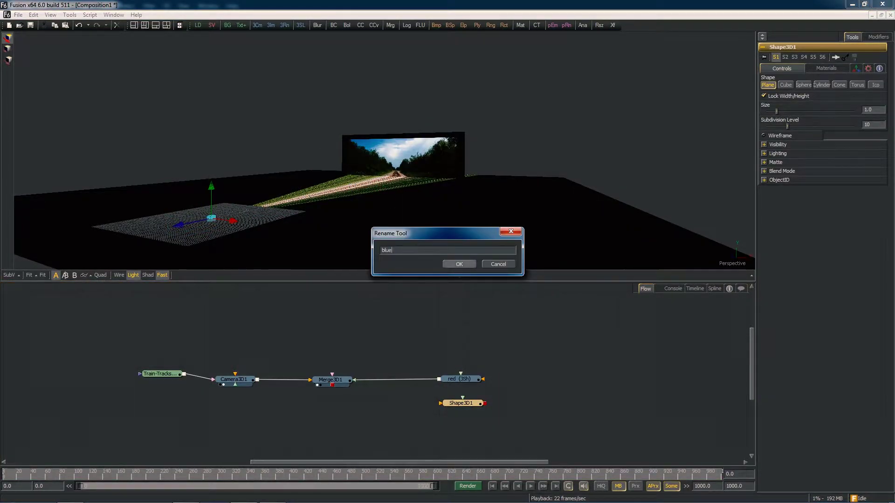
key("Return")
left_click(856, 68)
left_click(873, 237)
type("14")
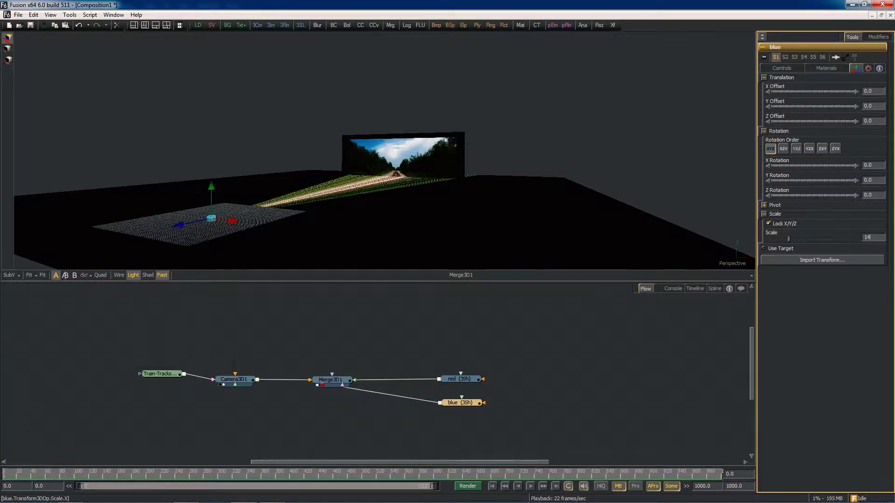
key("Return")
left_click(873, 180)
type("90")
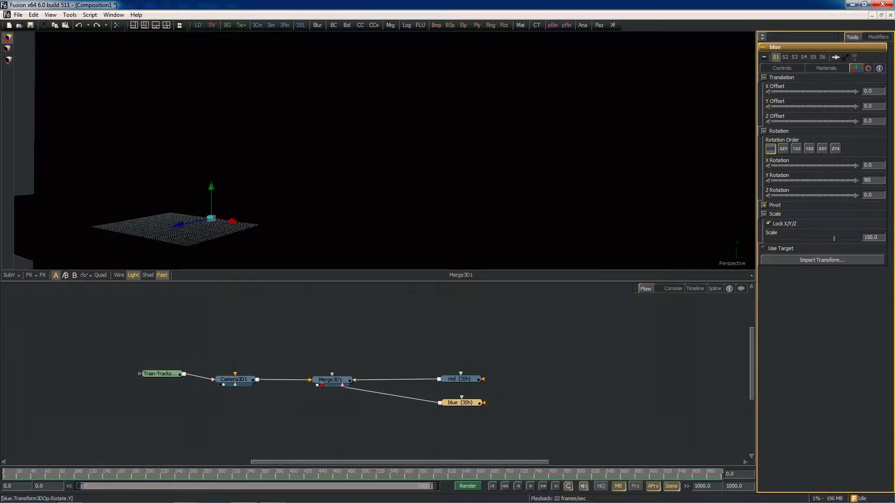
key("Tab")
left_click_drag(812, 121, 792, 121)
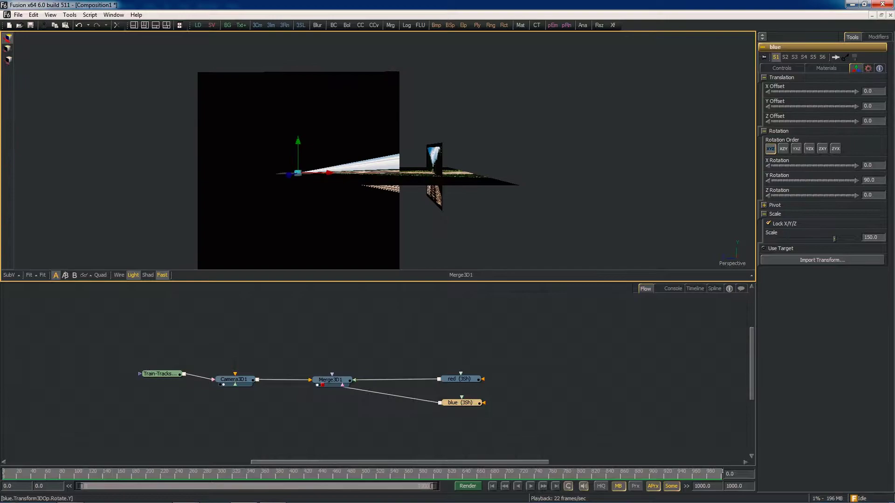
- Add another plane named green with Y rotation -90, pushed back along Z
key("ctrl+space")
key("Return")
right_click(457, 425)
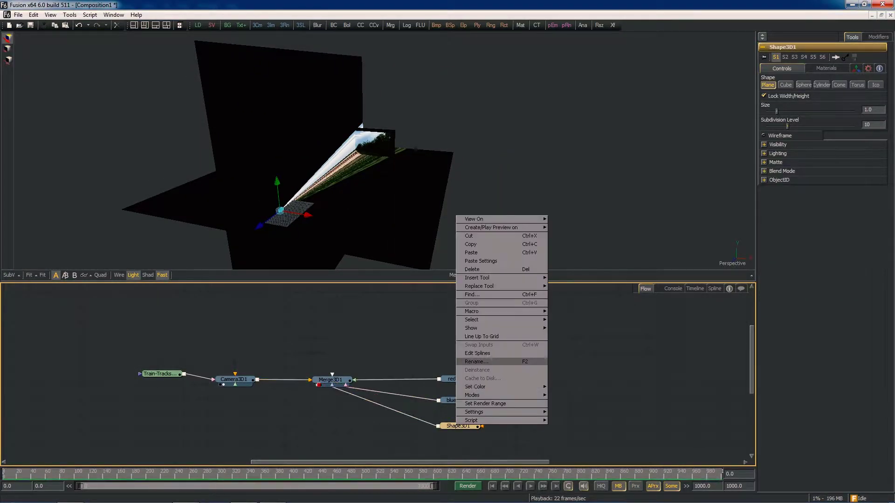
left_click(470, 362)
type("green")
key("Return")
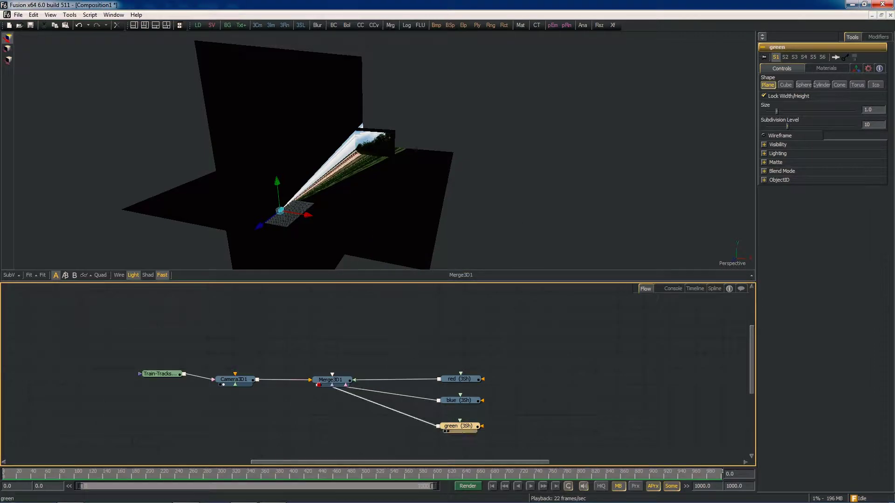
left_click(856, 68)
left_click(871, 180)
type("-90")
key("Tab")
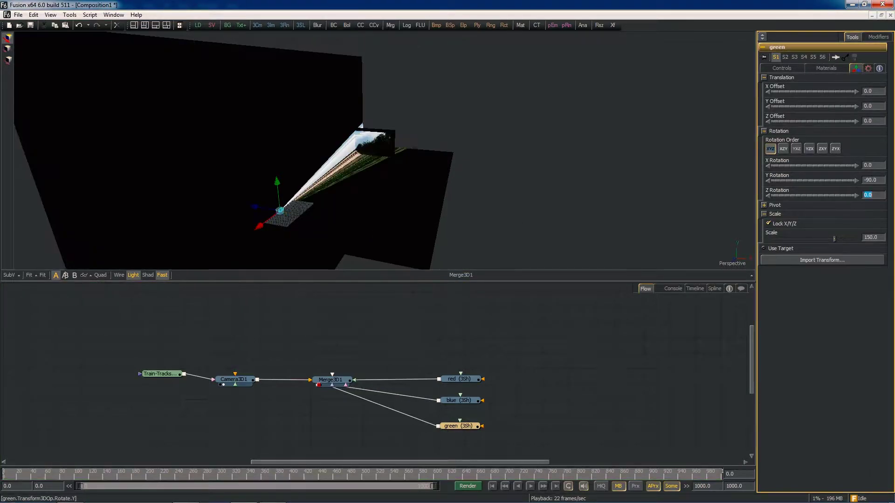
left_click_drag(373, 154, 400, 159)
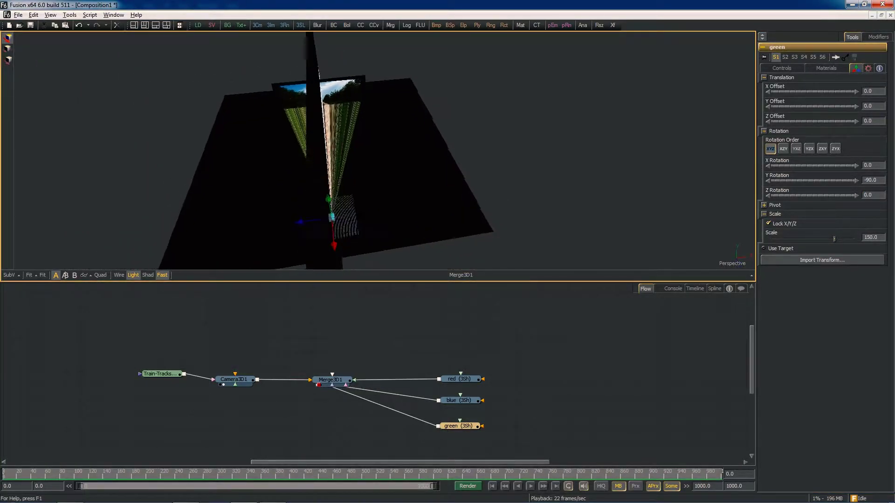
mouse_move(259, 150)
left_mouse_down()
mouse_move(270, 143)
mouse_move(329, 161)
left_mouse_up()
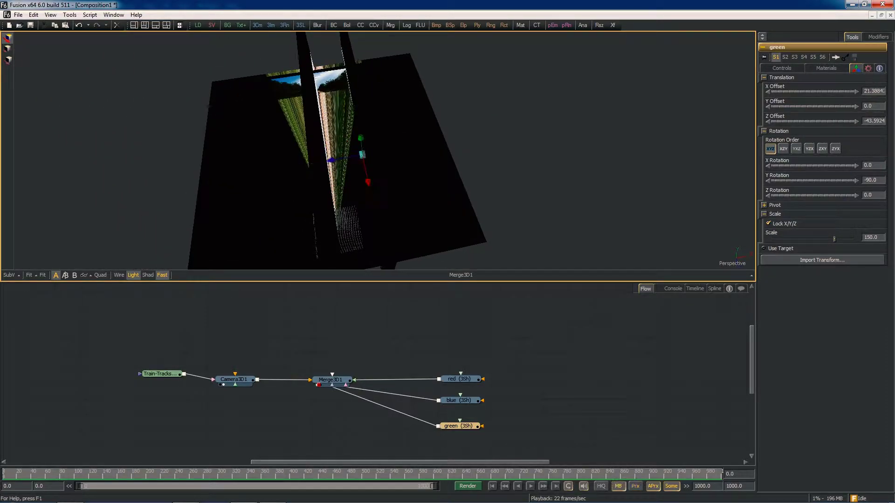
left_click(459, 400)
mouse_move(329, 160)
left_mouse_down()
mouse_move(326, 140)
mouse_move(290, 155)
left_mouse_up()
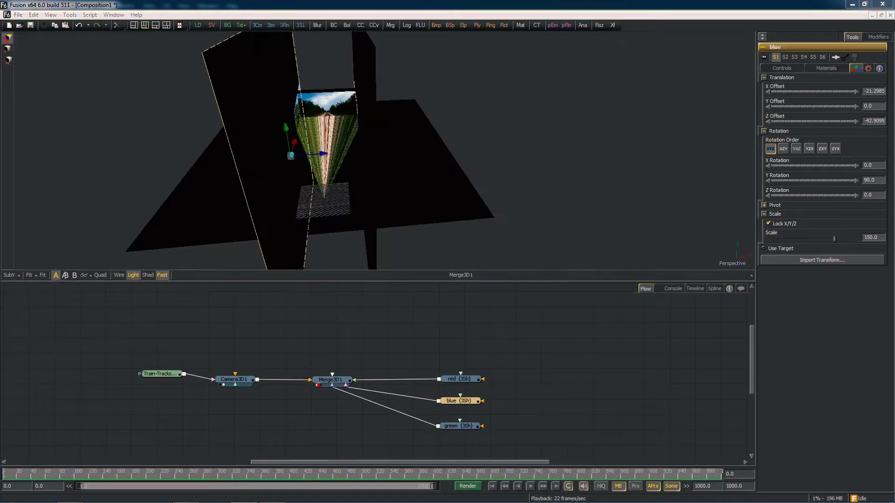
- Add a second Camera 3D node via the 'cam' tool search
key("ctrl+space")
type("cam")
key("Return")
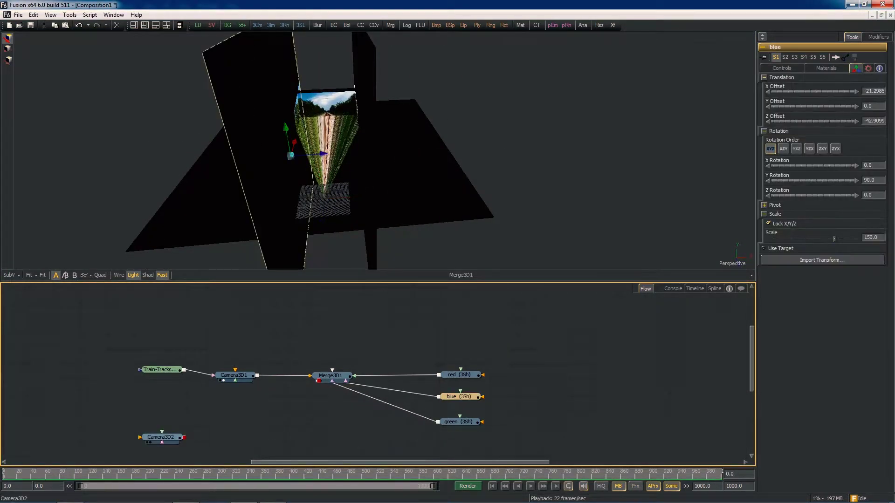
- Rename Camera3D1 to projection and connect Camera3D2 into Merge3D1
right_click(236, 375)
left_click(280, 360)
type("p")
key("Return")
mouse_move(302, 434)
left_mouse_down()
mouse_move(330, 435)
mouse_move(331, 376)
left_mouse_up()
- Connect a Renderer3D after Merge3D1, delete the extra renderer, and use the dual viewer layout
left_click(324, 202)
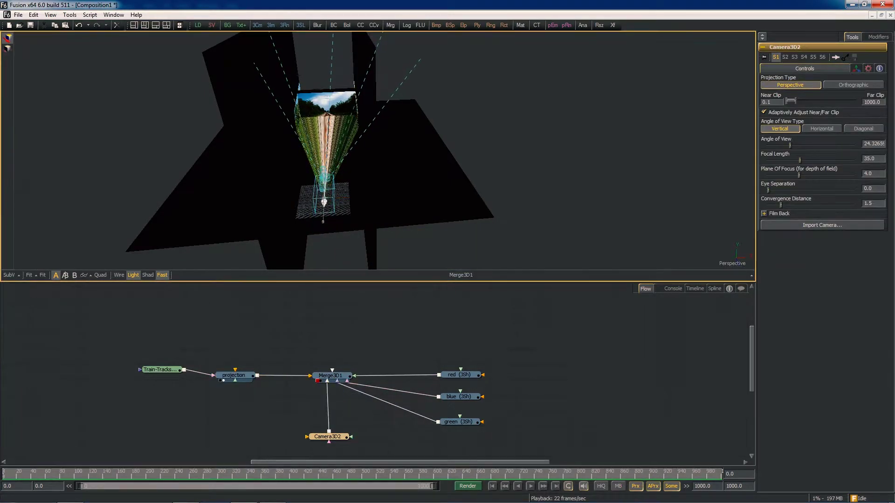
key("ctrl+space")
type("rend")
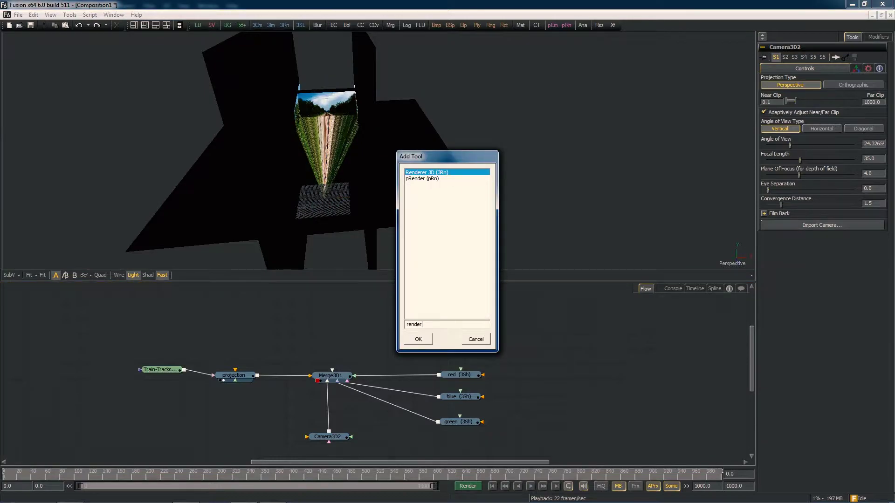
key("Return")
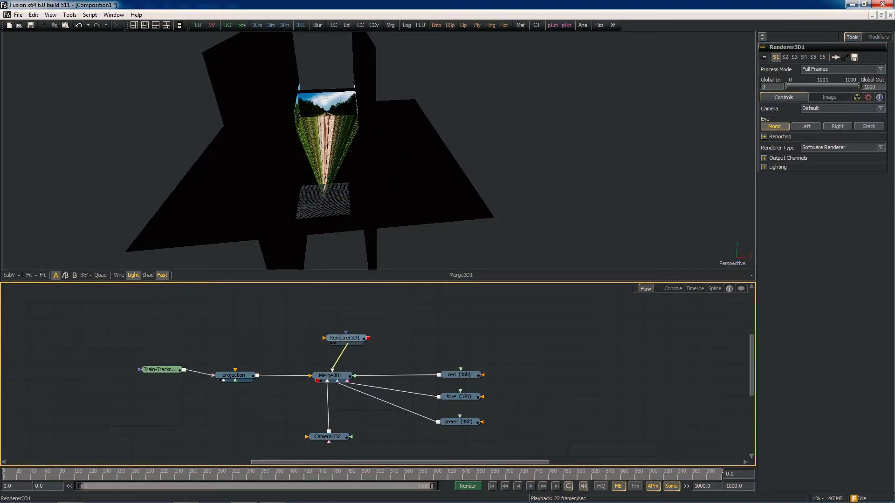
left_click(331, 375)
left_click(284, 25)
left_click(328, 334)
key("Delete")
left_click_drag(380, 374, 345, 333)
left_click(228, 380)
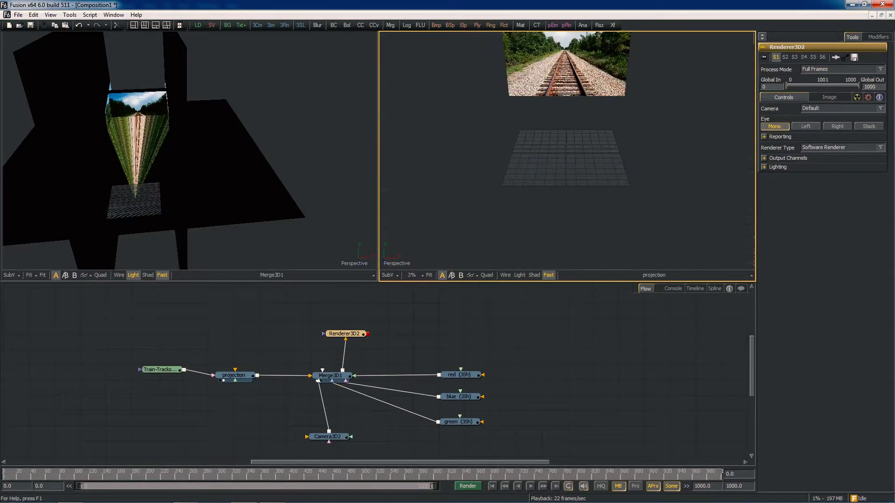
- View Renderer3D2 in the second viewer with Enable Lighting on, and tilt red to 93.5°
key("2")
left_click(763, 167)
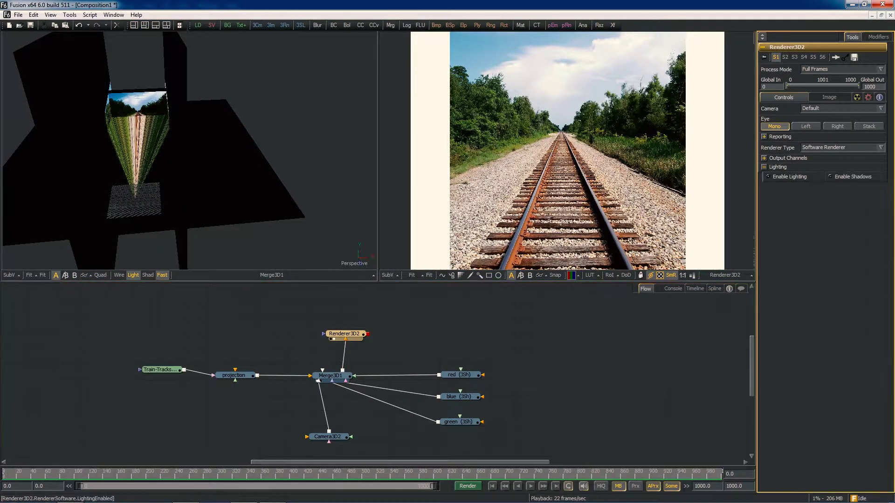
left_click(768, 176)
left_click(327, 436)
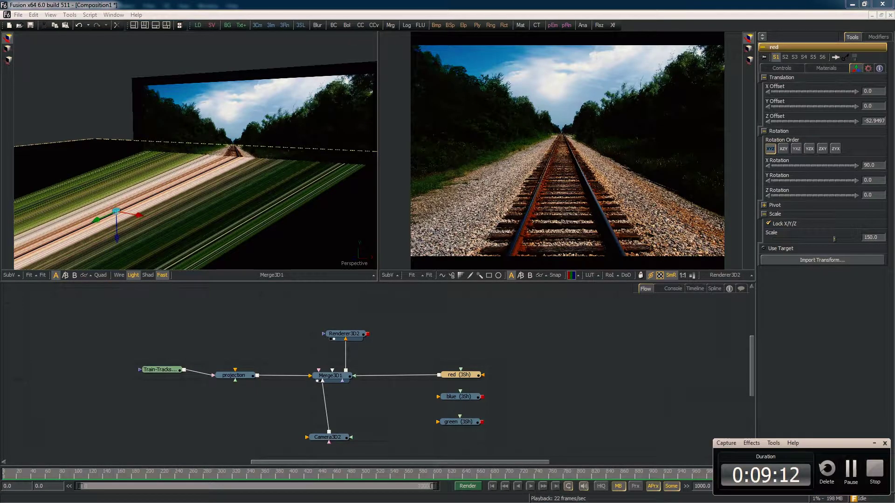
left_click_drag(790, 166, 793, 165)
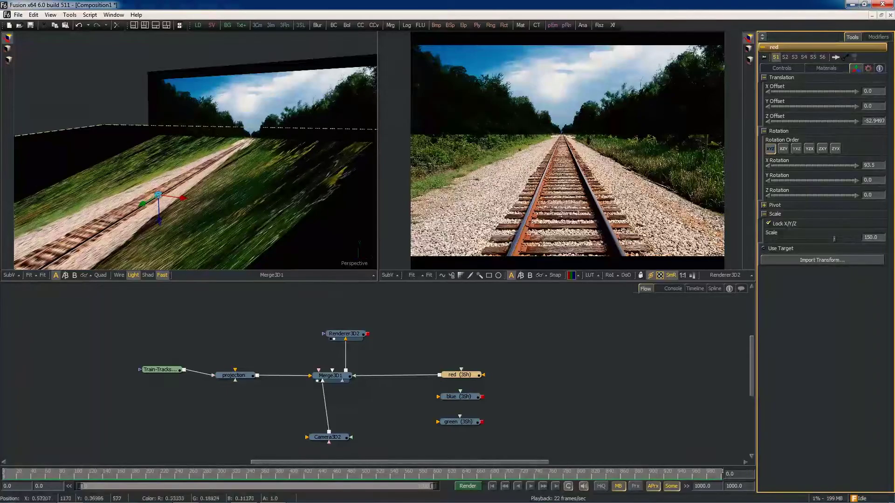
- Pull Camera3D2 back, wire the blue plane into Merge3D1, and slide it toward the tracks
left_click(327, 437)
left_click_drag(812, 121, 821, 121)
left_click_drag(439, 397, 331, 376)
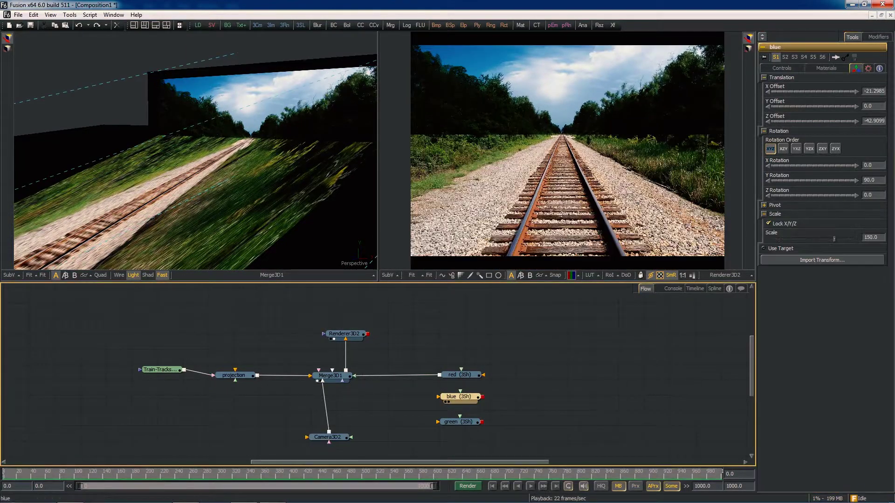
left_click_drag(196, 154, 233, 140)
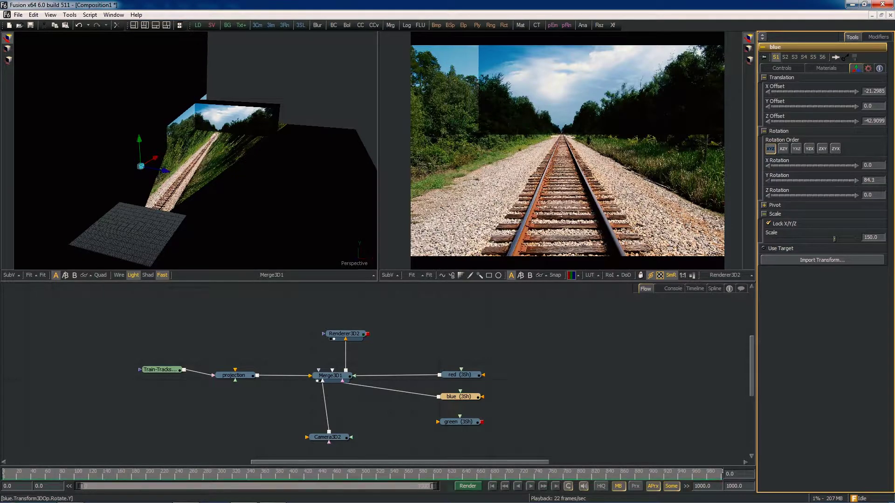
left_click_drag(154, 159, 158, 170)
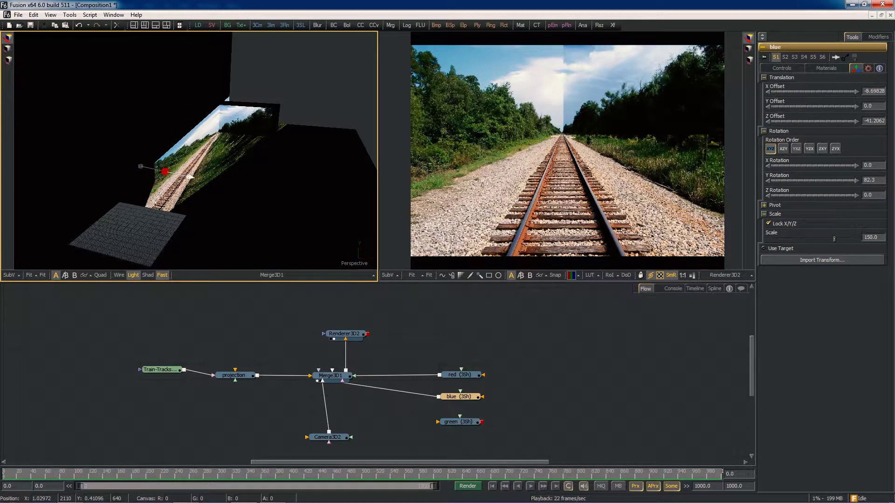
- Wire the green plane into Merge3D1 and slide it in toward the tracks
left_click_drag(438, 422, 331, 375)
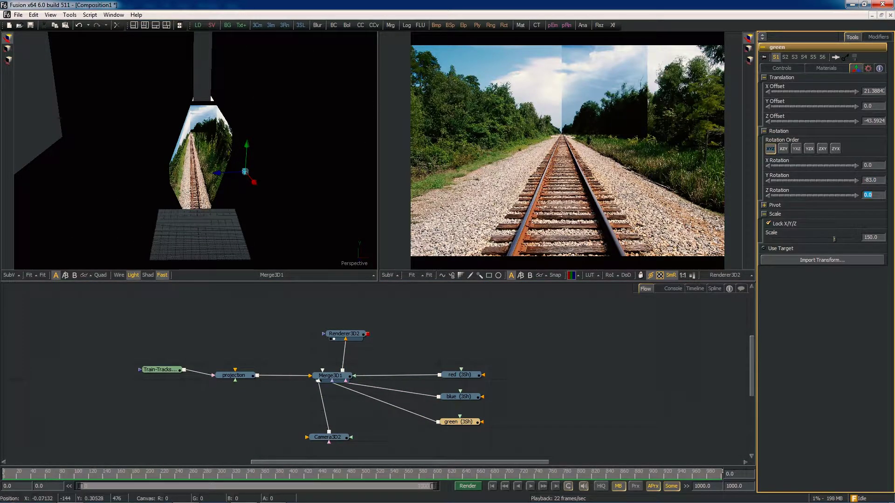
left_click_drag(245, 171, 216, 173)
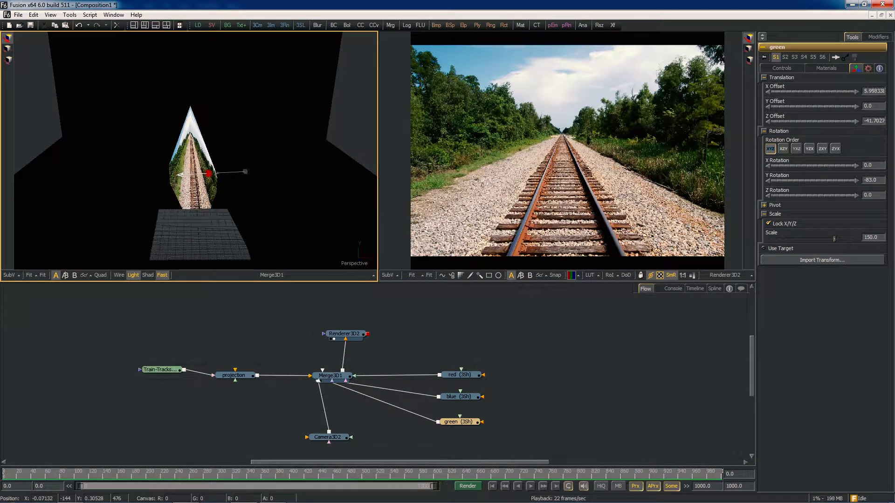
scroll(195, 182, "up", 5)
mouse_move(190, 146)
left_mouse_down()
mouse_move(195, 139)
mouse_move(233, 187)
left_mouse_up()
left_click(215, 163)
- Add a Shape3D plane named alpha and connect it into Merge3D1
left_click_drag(459, 422, 462, 417)
key("ctrl+space")
type("sh")
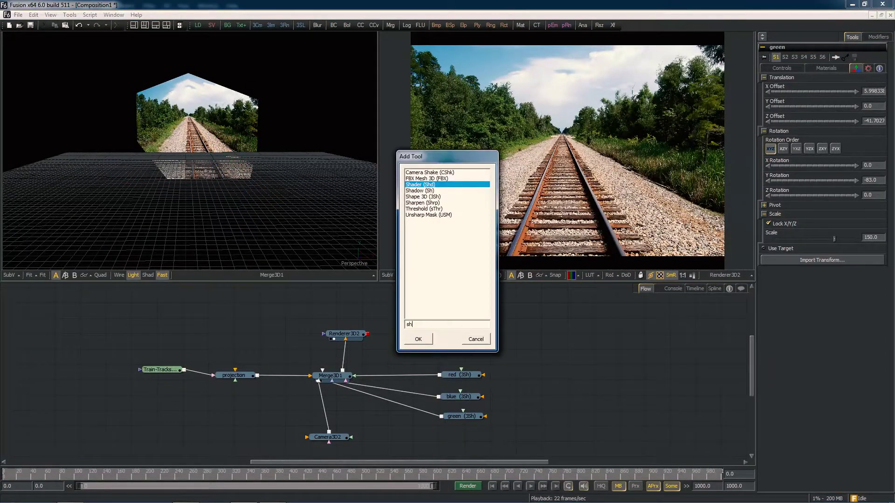
key("Return")
right_click(462, 438)
left_click(494, 293)
type("alpha")
key("Return")
left_click_drag(479, 438, 424, 459)
- Set alpha to scale 150 and X rotation 90, raised to Y 5.343 and pushed to Z -50.6147
left_click(856, 68)
left_click(870, 238)
type("150")
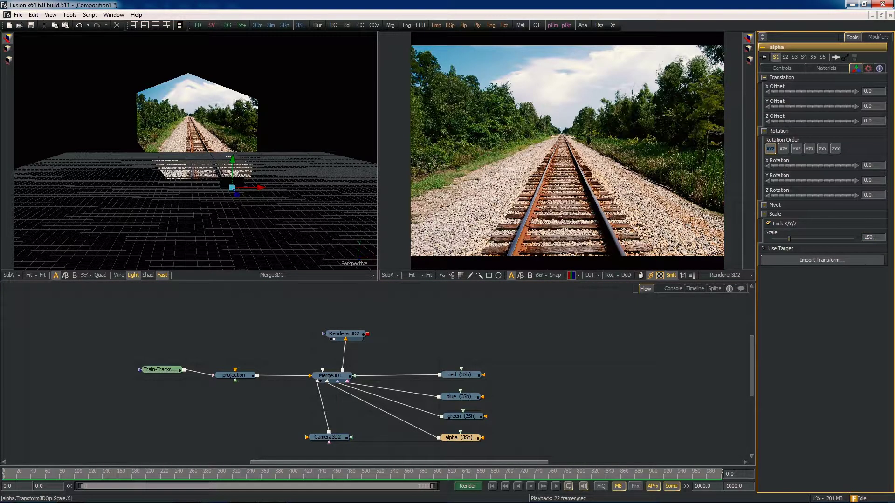
key("Return")
scroll(159, 157, "down", 5)
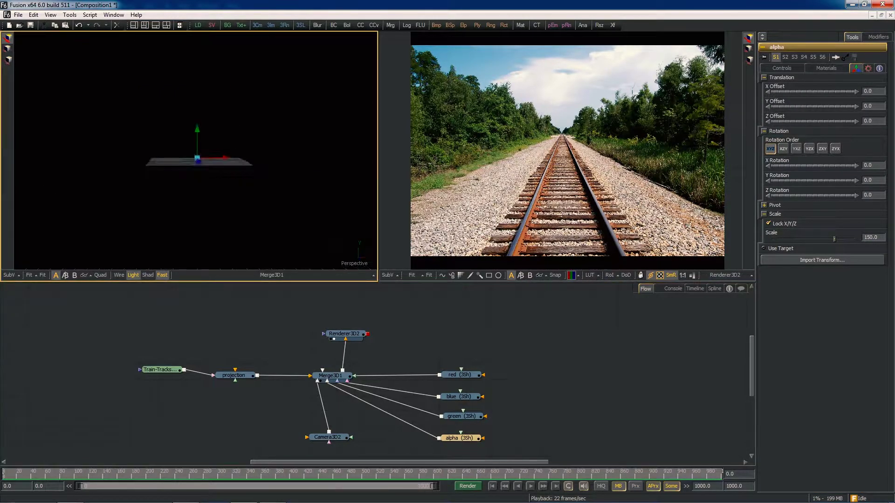
left_click(871, 165)
type("920")
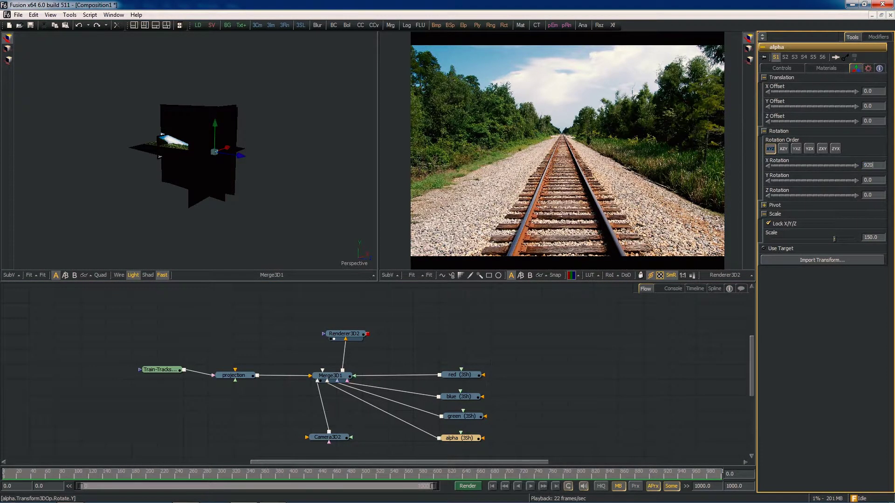
type("0")
key("Return")
scroll(192, 145, "up", 5)
left_click_drag(193, 154, 193, 136)
scroll(192, 136, "down", 5)
scroll(182, 92, "up", 3)
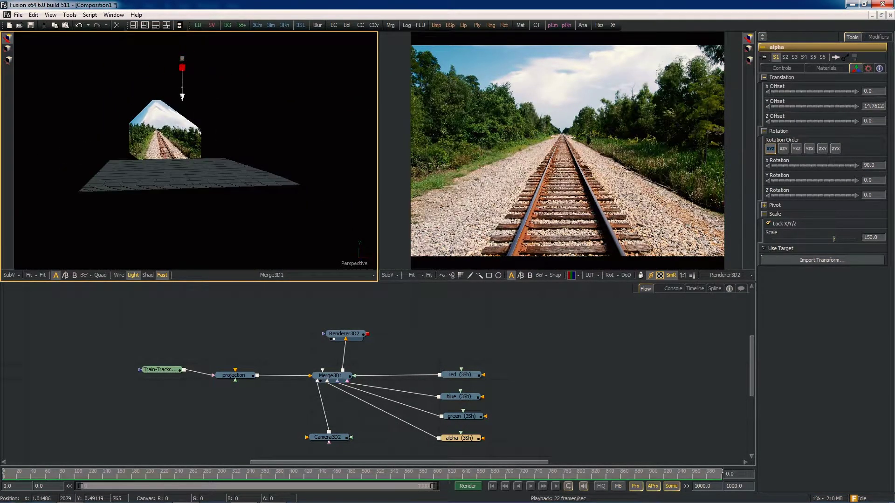
mouse_move(182, 144)
left_mouse_down()
mouse_move(210, 153)
mouse_move(147, 126)
left_mouse_up()
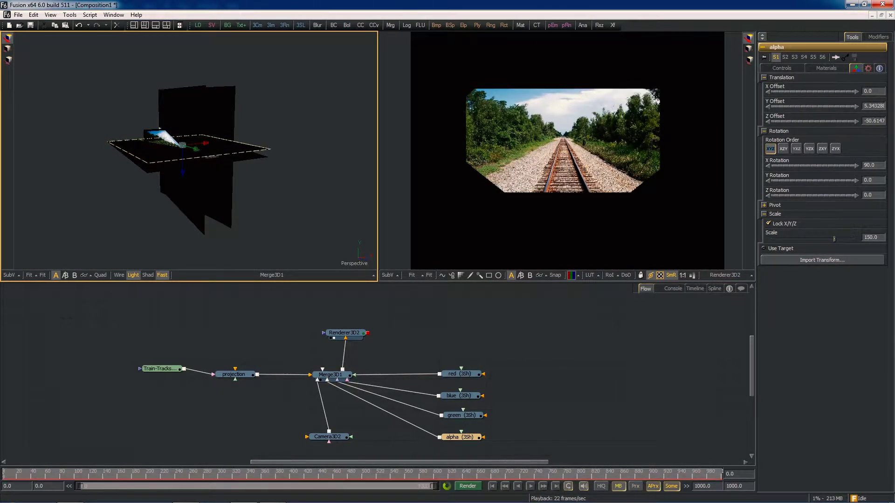
- Select the Camera3D2 node, then the alpha plane node, in the flow
left_click(327, 436)
left_click(460, 437)
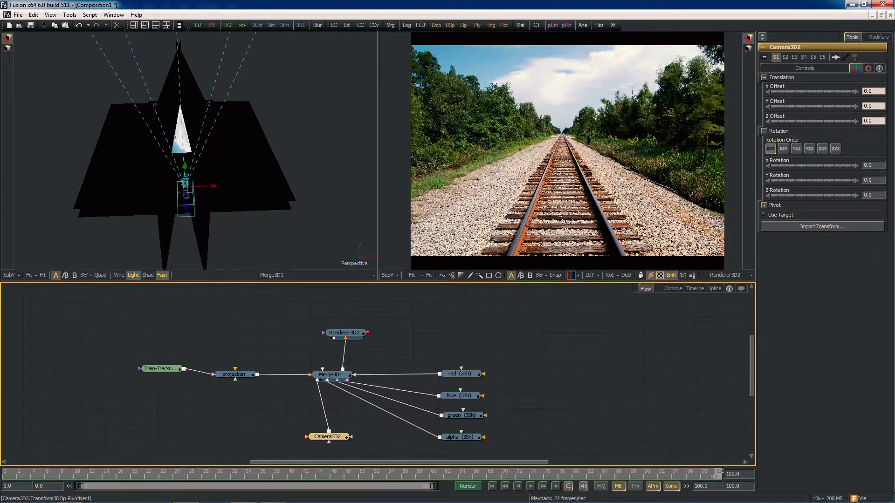
- Move Camera3D2 forward along the tracks, nudge it slightly sideways and up, and play the animation
left_click_drag(813, 121, 793, 121)
left_click_drag(184, 175, 182, 170)
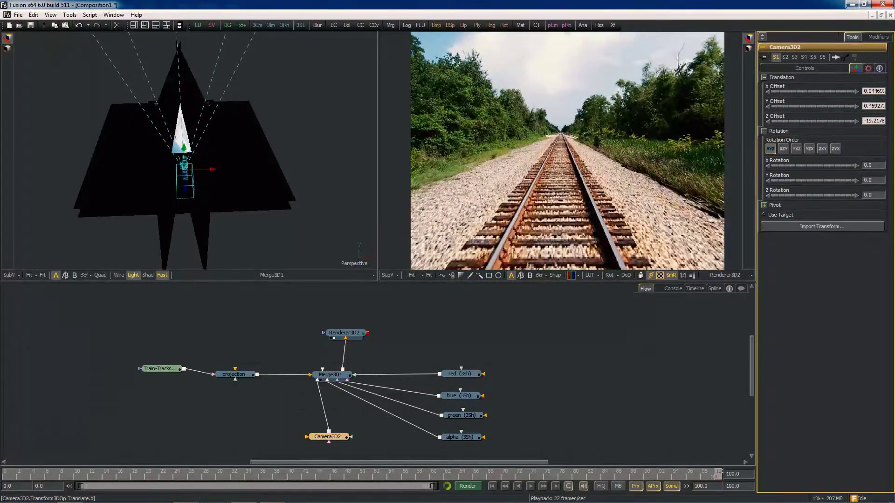
key("space")
- Enlarge the Renderer3D2 viewer until it fills the window
left_click_drag(379, 280, 126, 403)
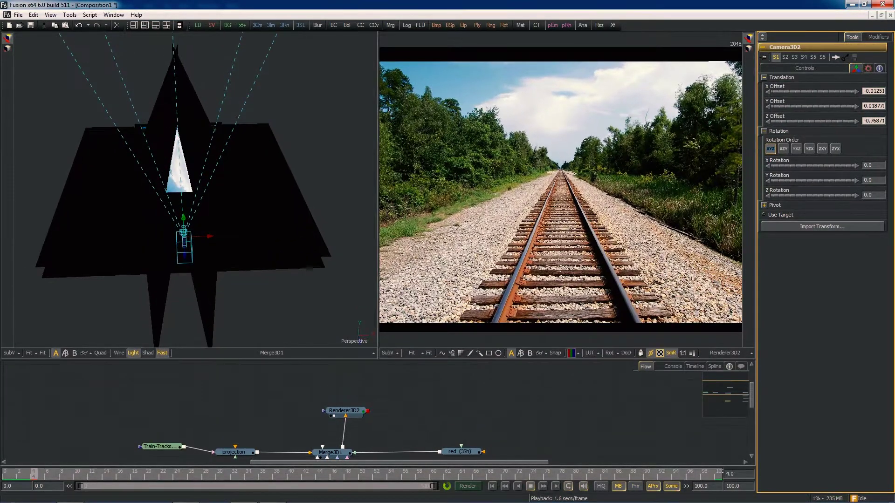
key("F4")
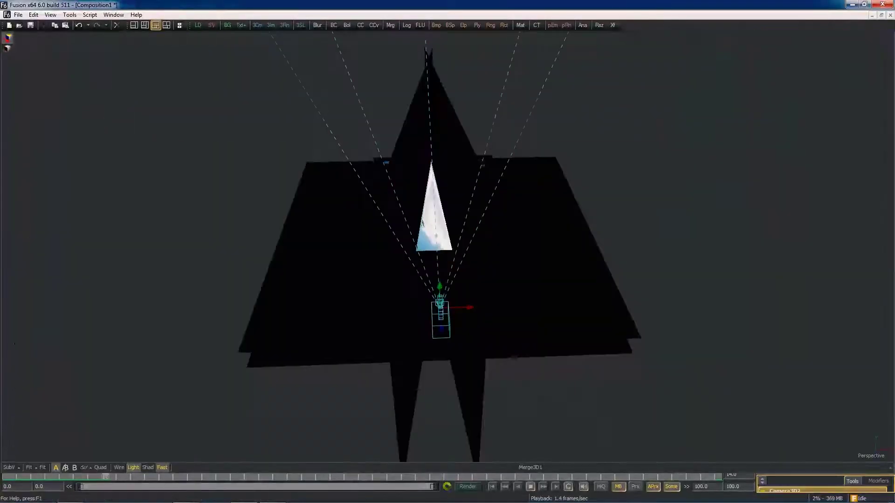
key("F4")
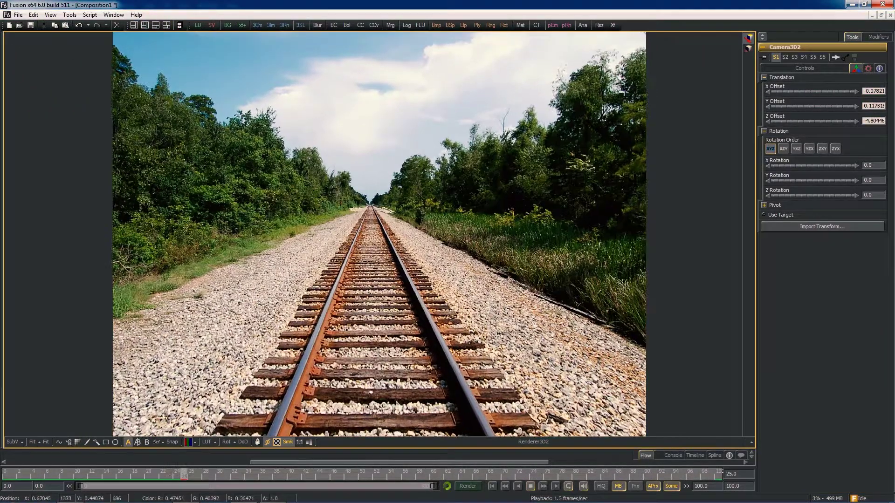